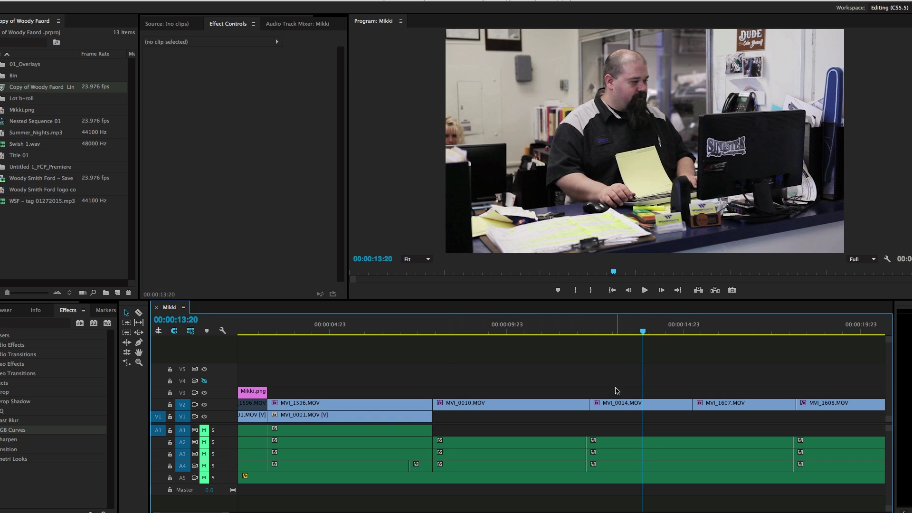
- Alt-drag a copy of MVI_0014.MOV from V2 onto the empty V3 track above it
left_click(614, 404)
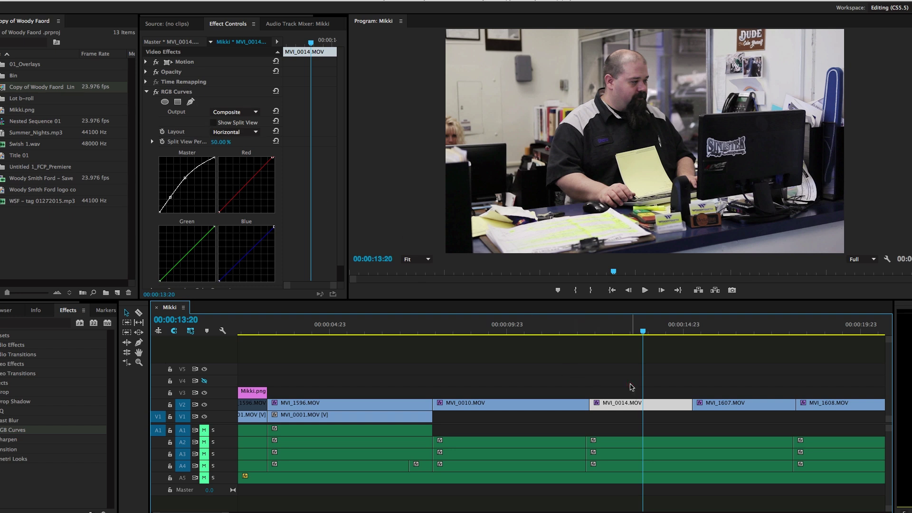
left_click(632, 387)
left_click(618, 403)
left_click_drag(630, 405, 629, 389)
left_click(621, 402)
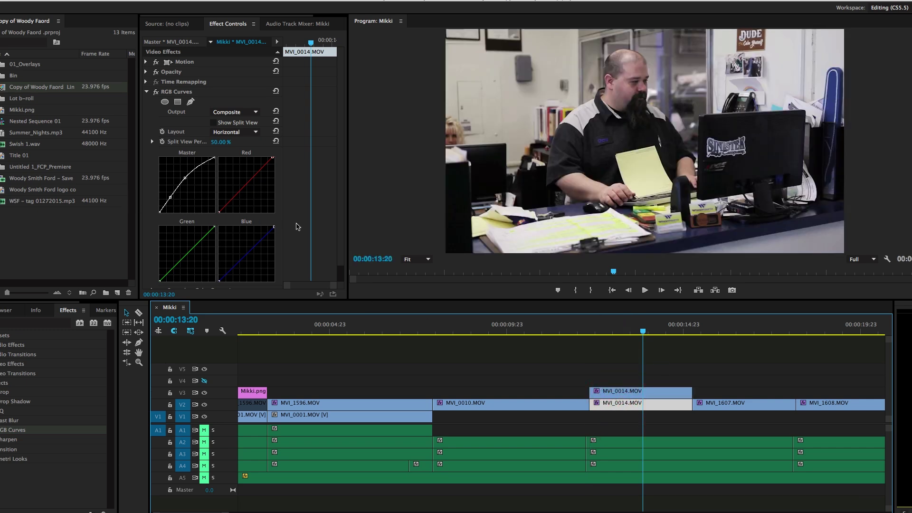
left_click(623, 369)
- Replace the V3 copy with a linked After Effects composition
left_click(625, 393)
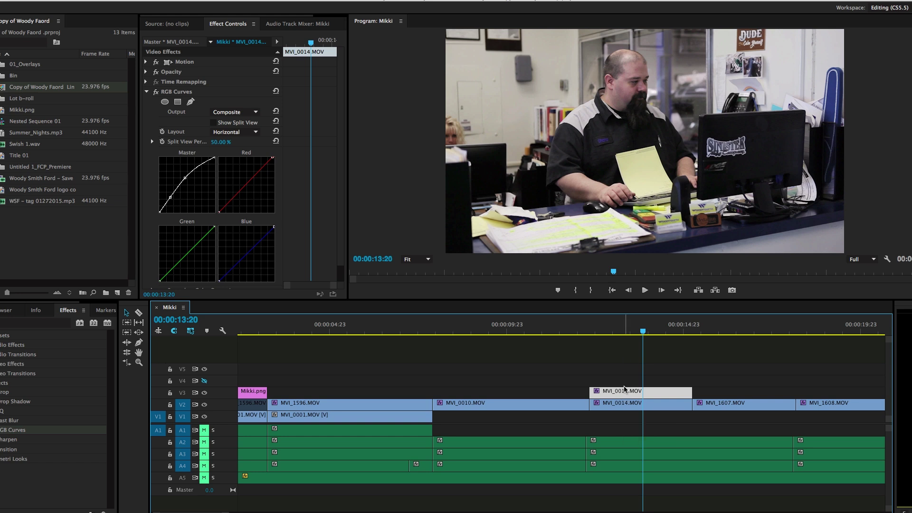
right_click(626, 393)
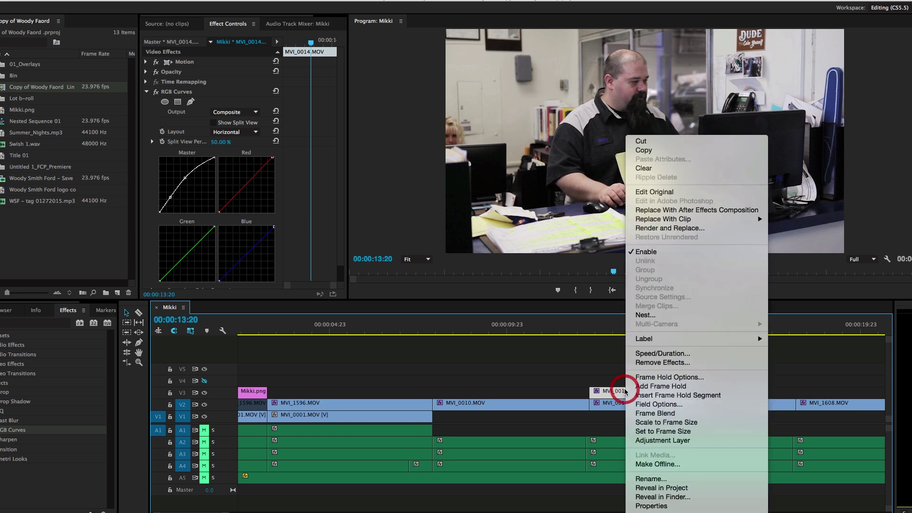
left_click(709, 211)
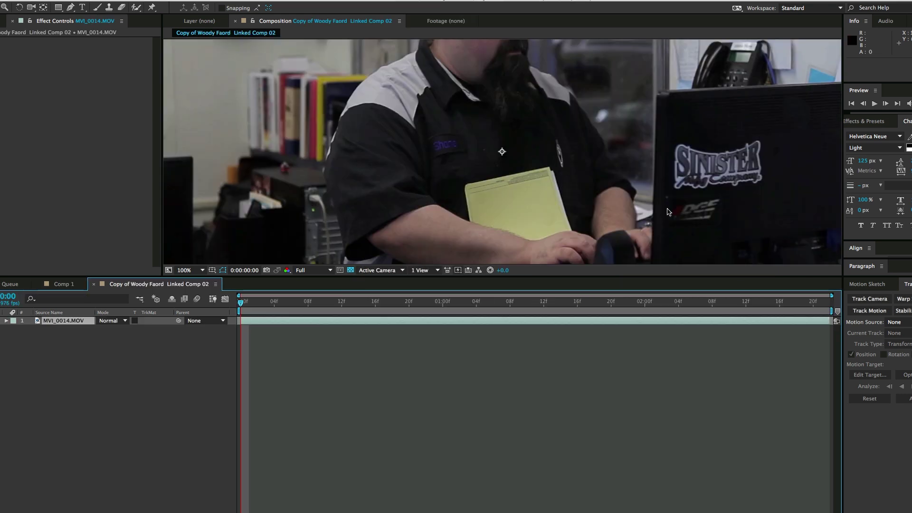
- Enlarge the Composition panel, view at 100%, and pan to the monitor on the right
scroll(506, 157, "down", 2)
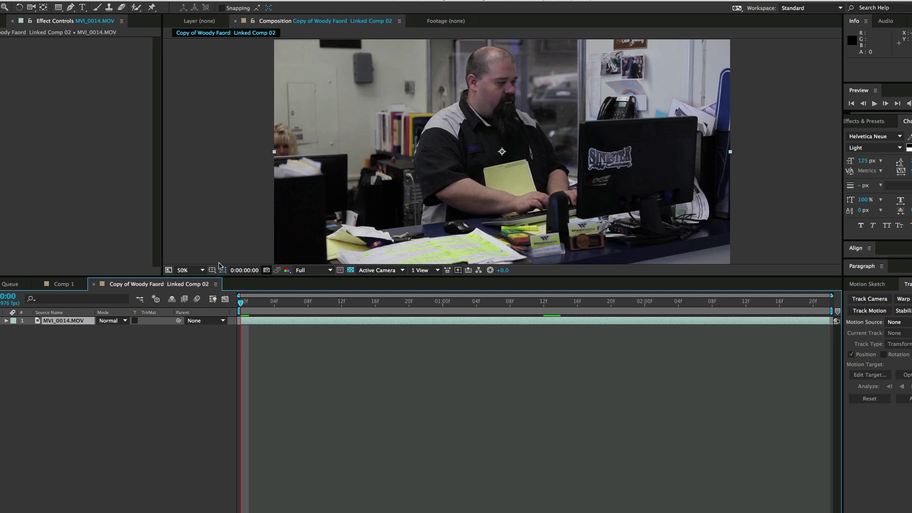
left_click_drag(163, 278, 164, 347)
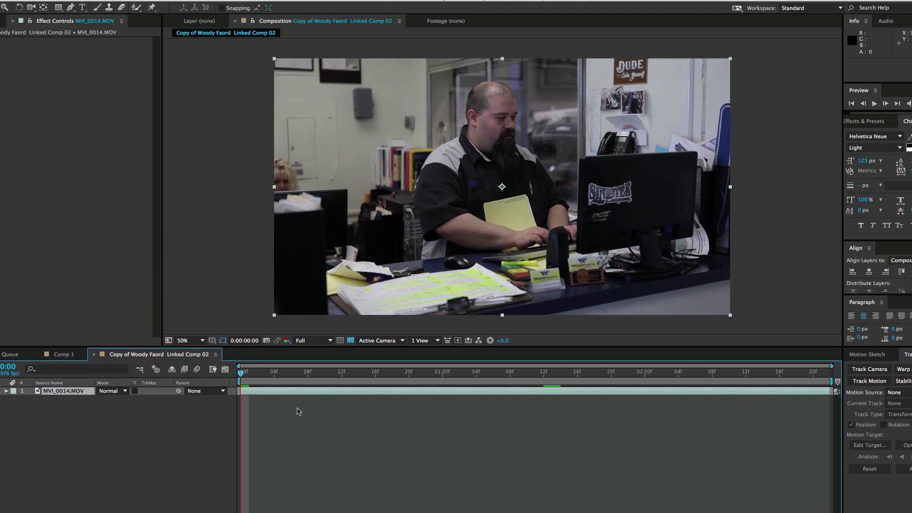
left_click(298, 408)
key("period")
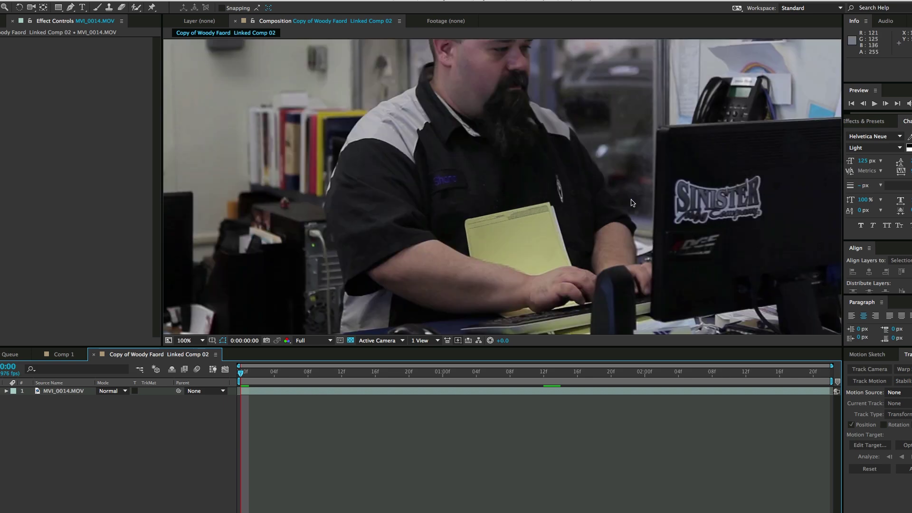
left_click_drag(631, 203, 484, 211)
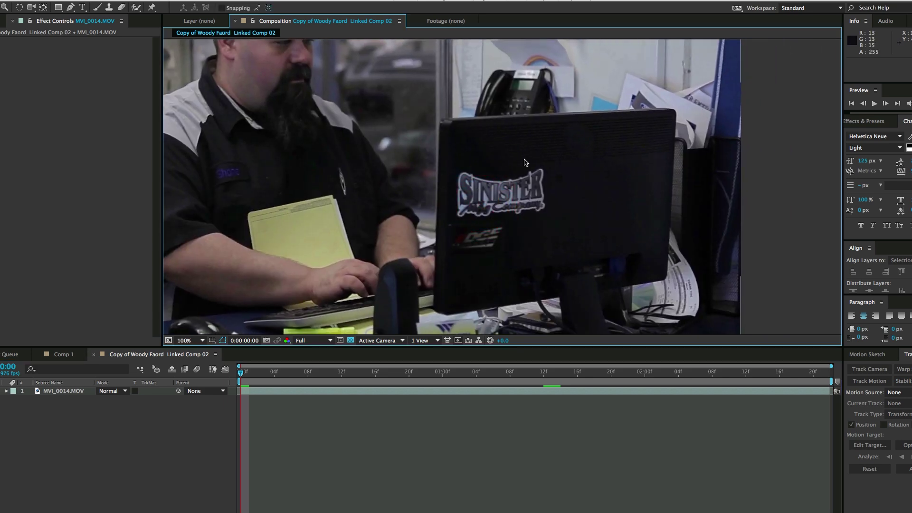
- Scrub to frame 14 and RAM-preview the composition to study the Sinister sticker
left_click_drag(273, 376, 358, 375)
key("space")
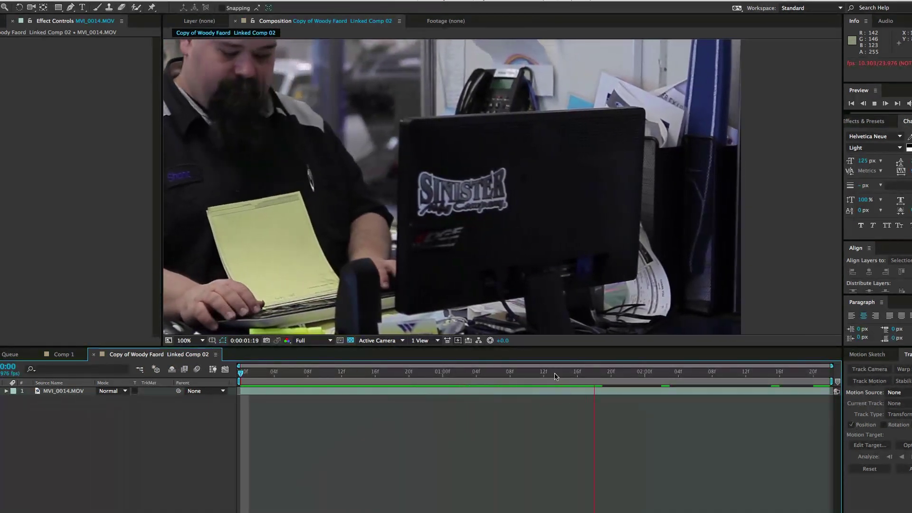
key("space")
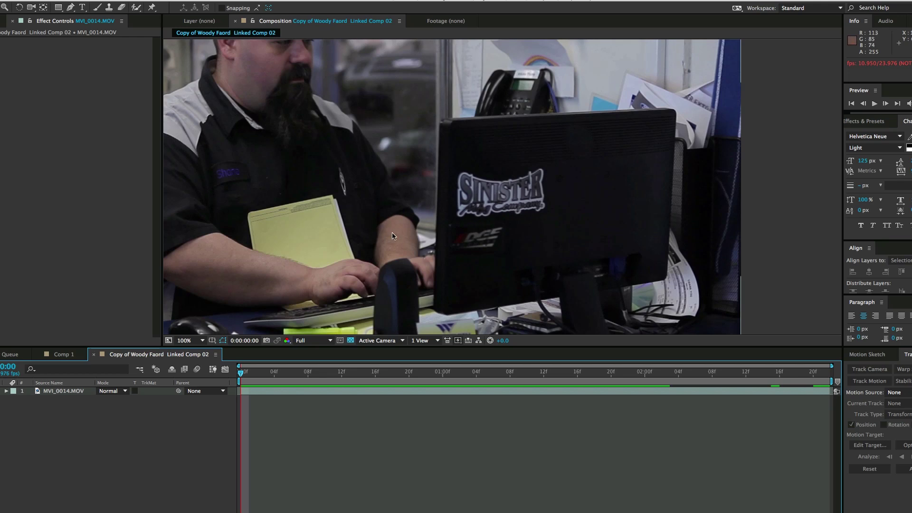
- With the Pen tool at 200% zoom, trace the Sinister logo's top and left edges
left_click(72, 8)
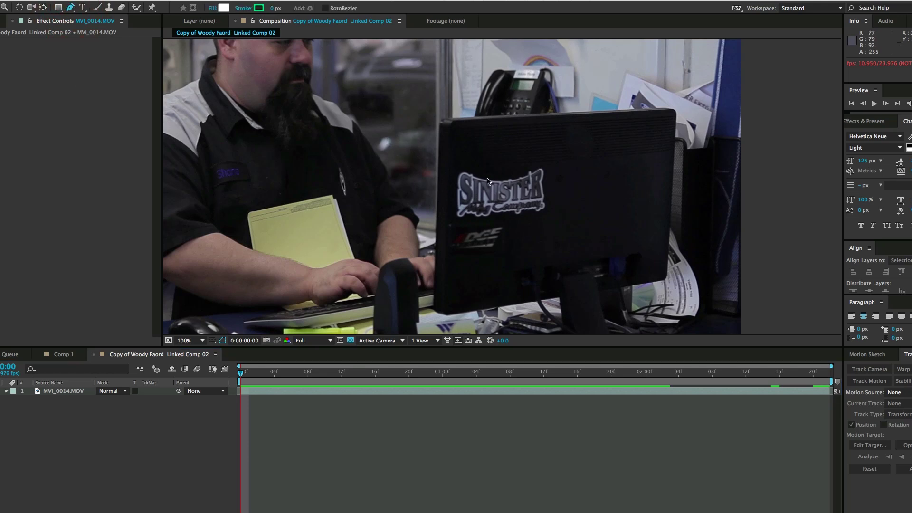
scroll(499, 179, "up", 1)
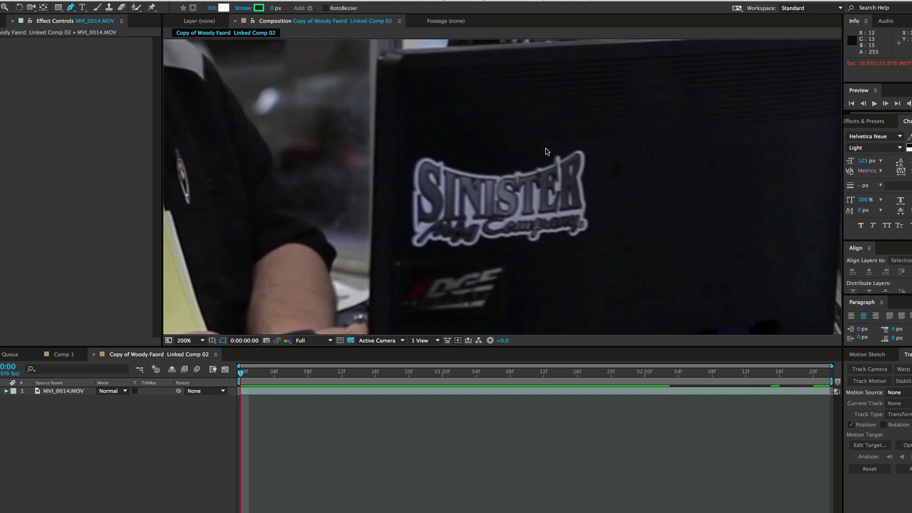
left_click(578, 137)
left_click(557, 144)
left_click(536, 158)
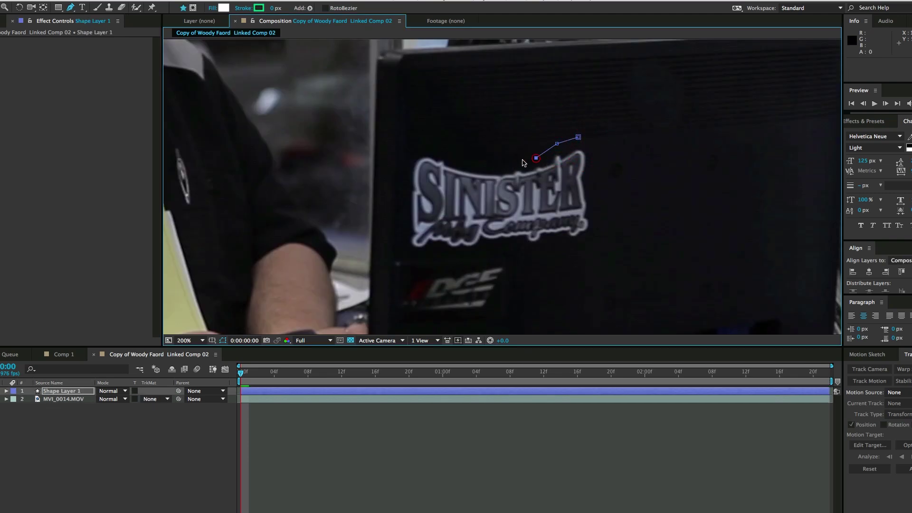
left_click(507, 160)
left_click(475, 156)
left_click(449, 150)
left_click(413, 141)
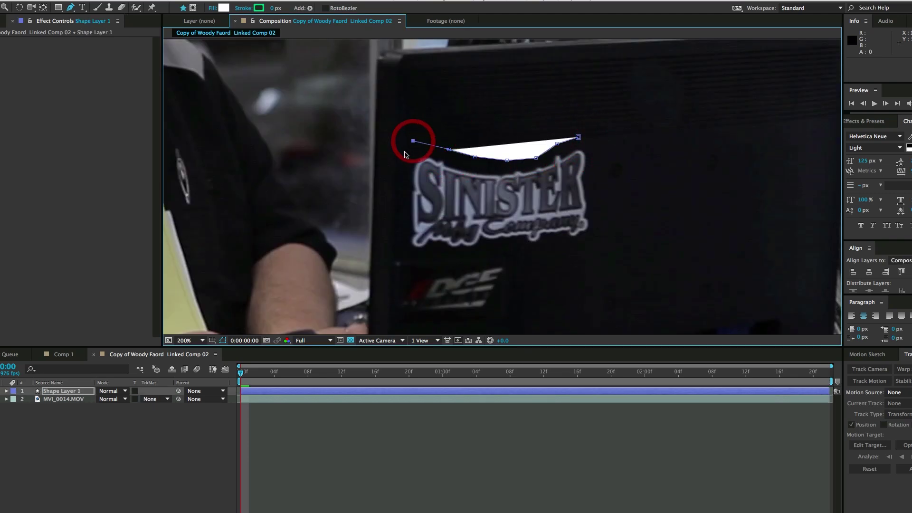
left_click(405, 151)
left_click(397, 222)
- Trace the logo's bottom and right edges, close Shape Layer 1, and return to 100%
left_click(400, 255)
left_click(429, 256)
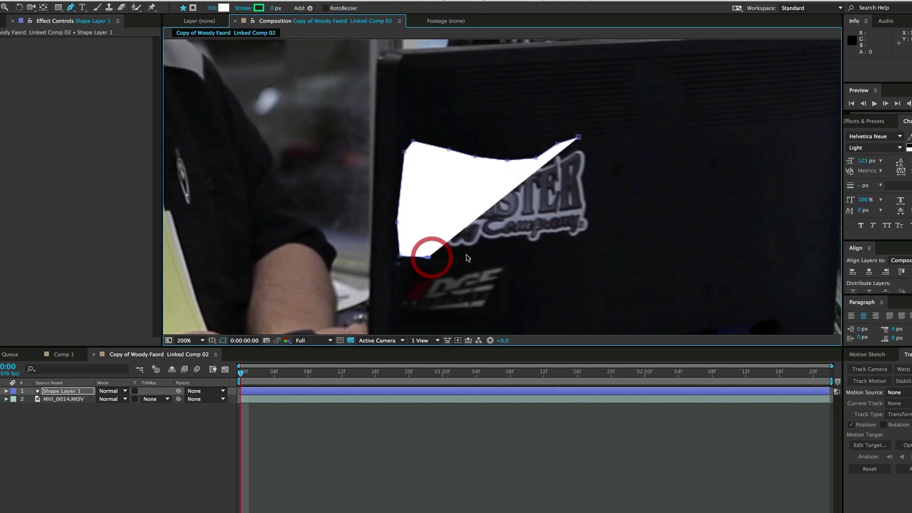
left_click(477, 253)
left_click(512, 250)
left_click(564, 248)
left_click(592, 242)
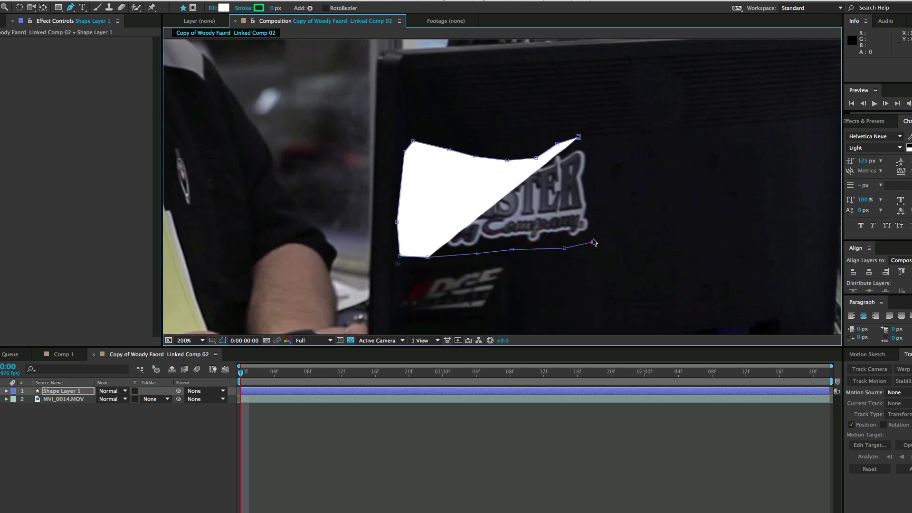
left_click(597, 216)
left_click(603, 186)
left_click(596, 152)
left_click(579, 137)
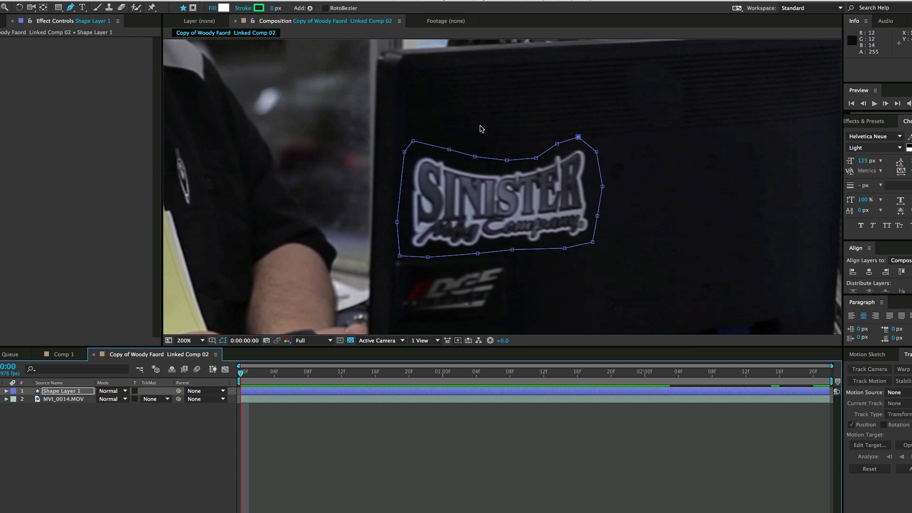
key("comma")
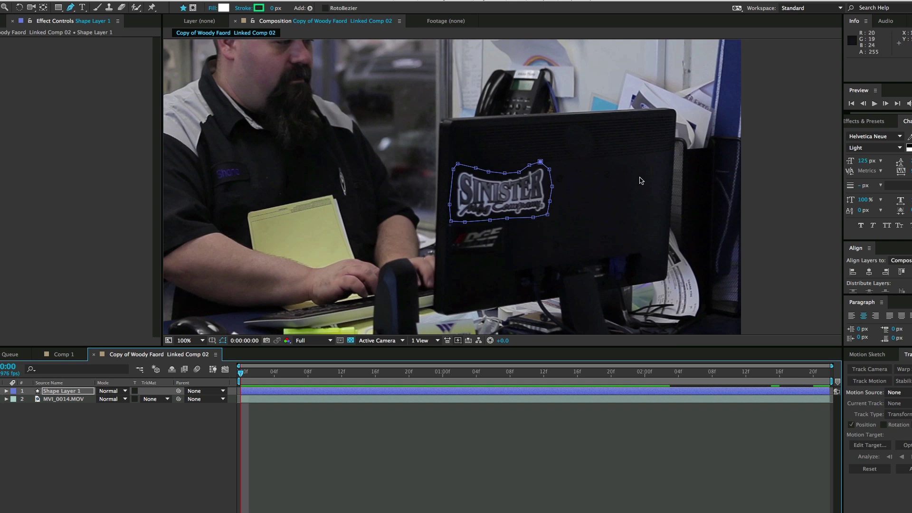
- Select the MVI_0014.MOV layer and bring up the Tracker panel
left_click(280, 399)
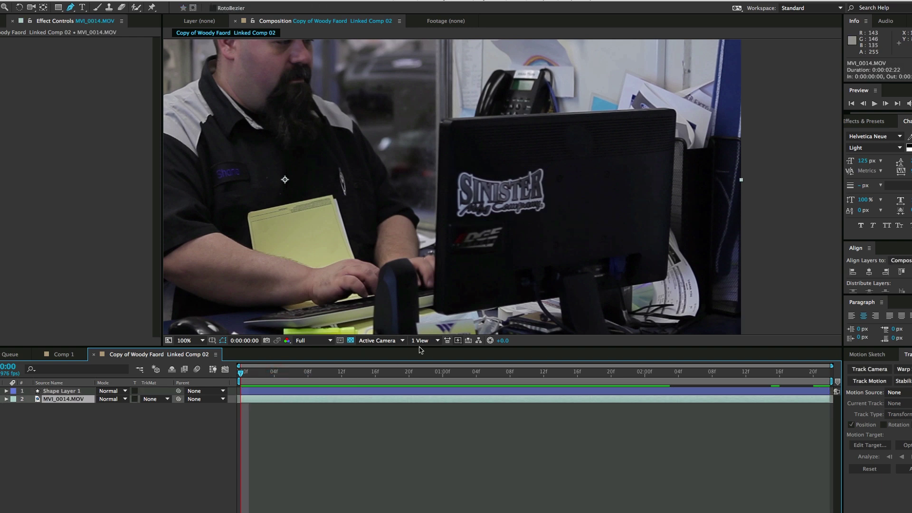
left_click(304, 432)
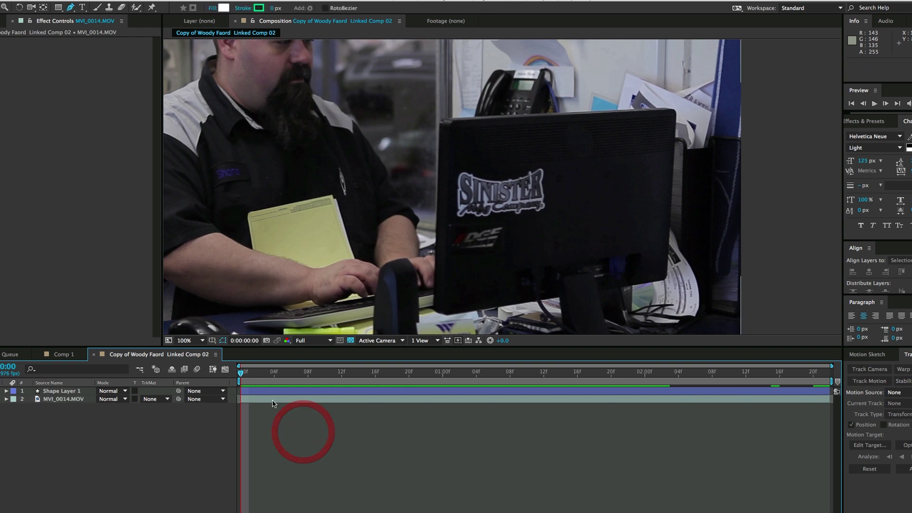
left_click(275, 399)
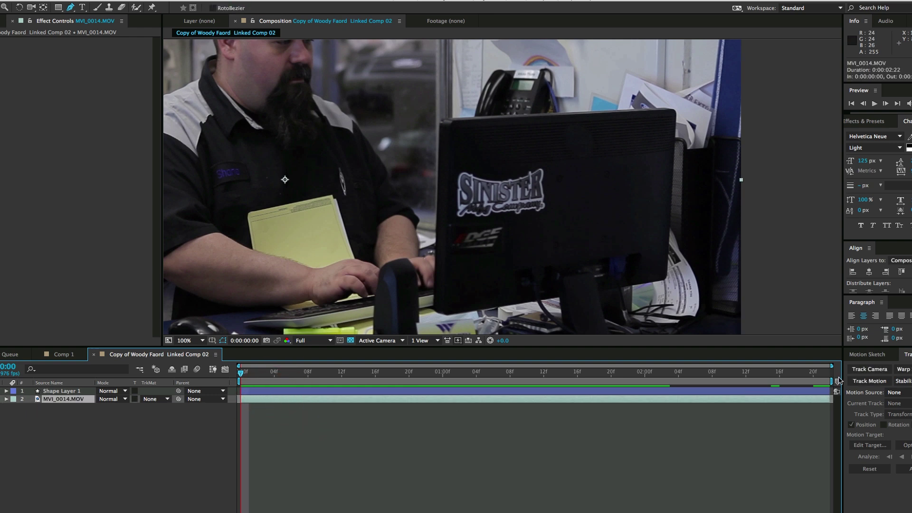
left_click(877, 372)
left_click(260, 1)
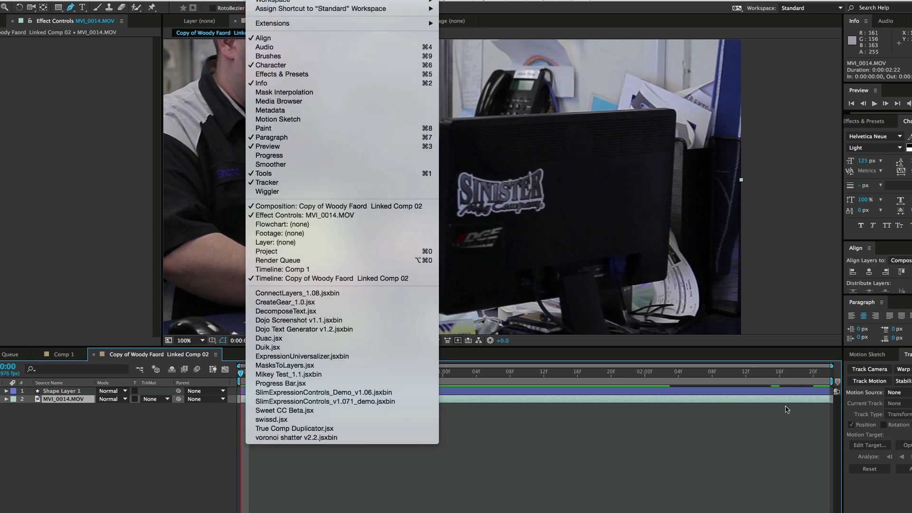
left_click(870, 476)
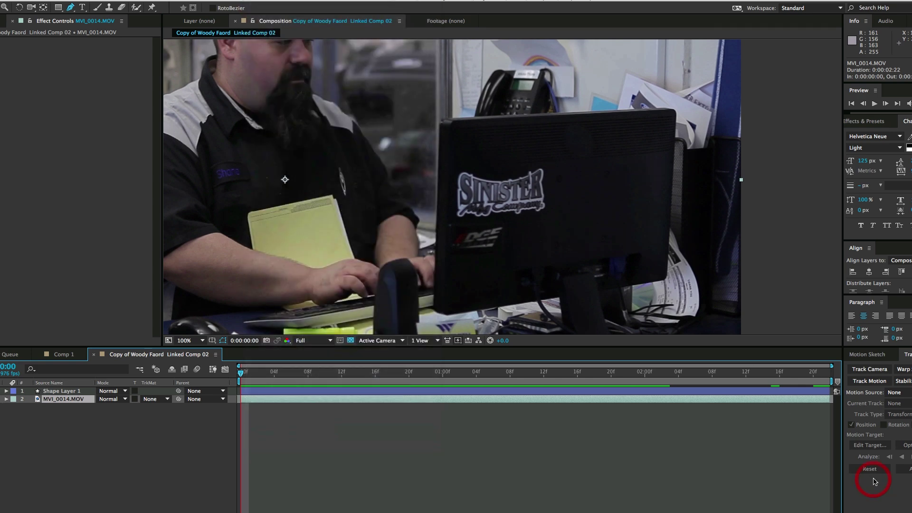
- Track Motion on MVI_0014.MOV, placing the track point on the Sinister logo and analyzing forward
left_click(865, 382)
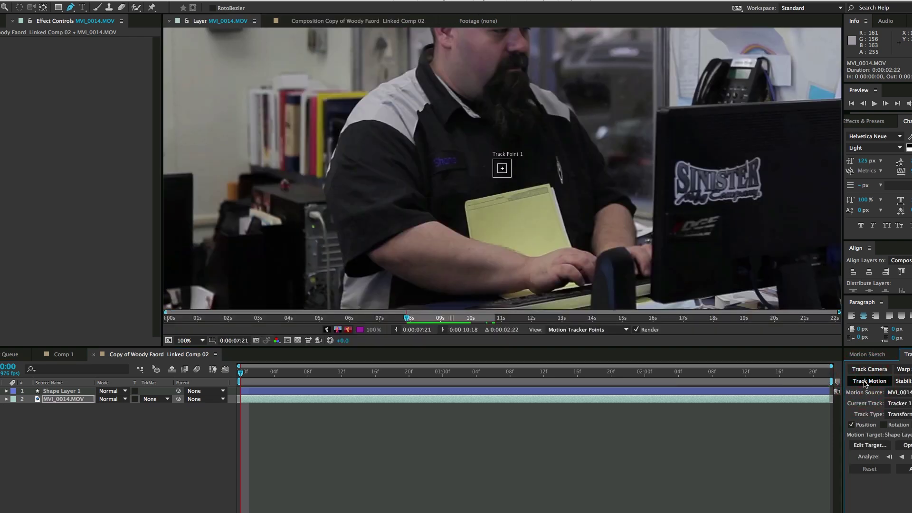
left_click_drag(573, 184, 409, 167)
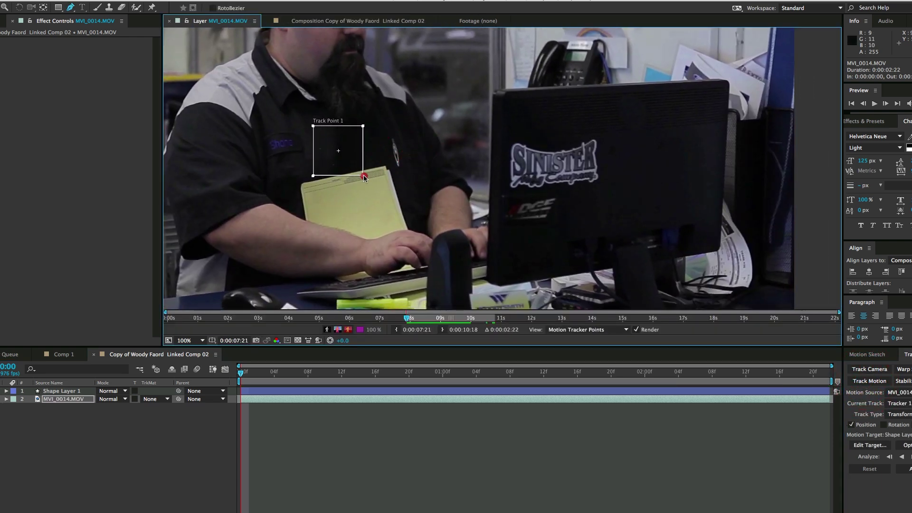
left_click(342, 158)
left_click_drag(342, 157, 554, 163)
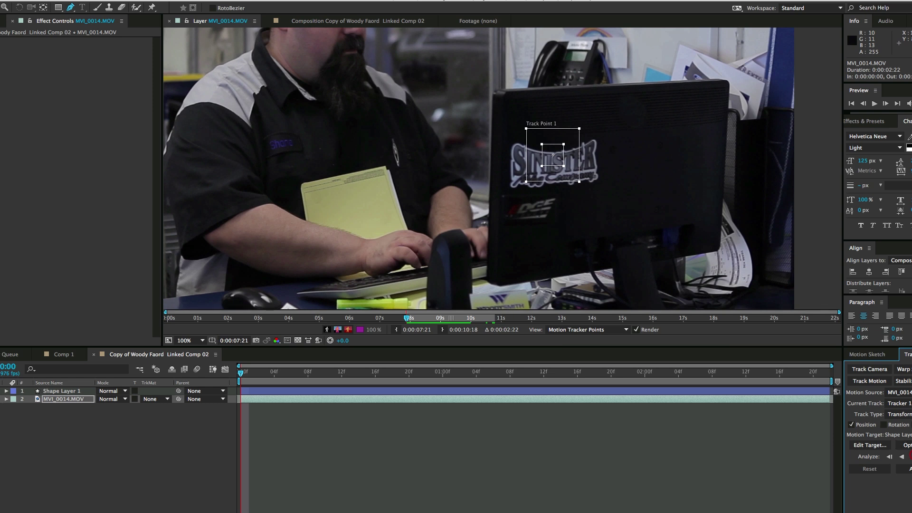
left_click(910, 457)
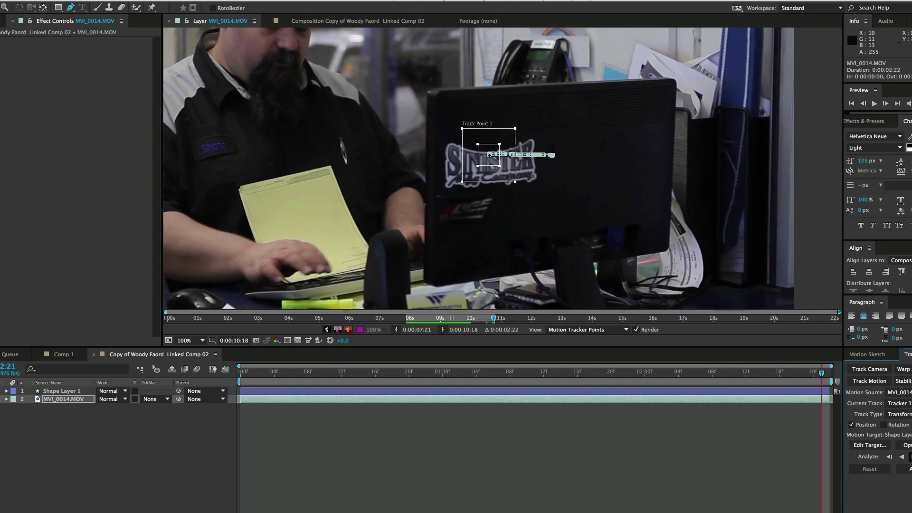
- Set Shape Layer 1 as the motion target and apply the track in X and Y
left_click(870, 446)
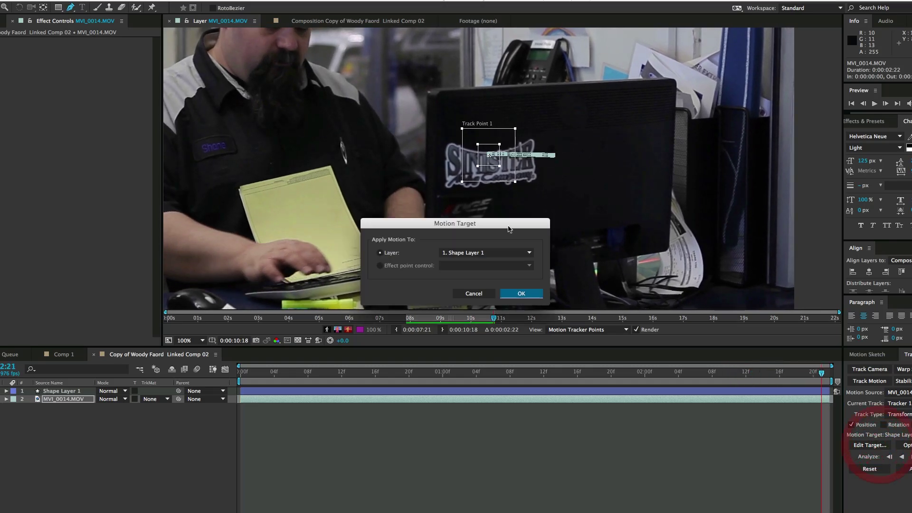
left_click(497, 253)
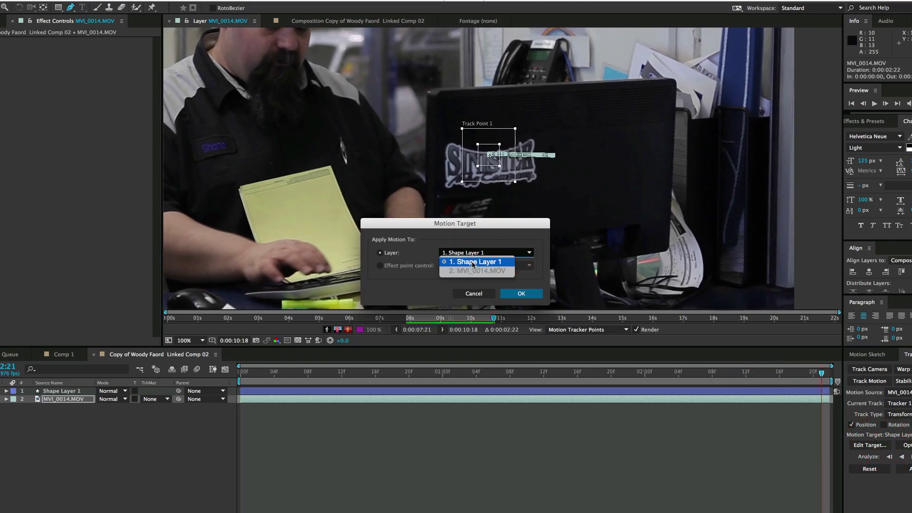
left_click(473, 262)
left_click(521, 293)
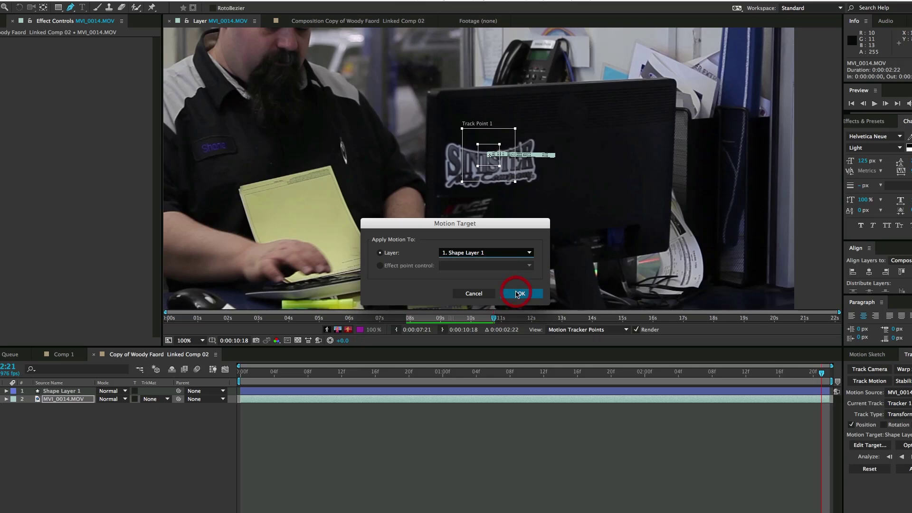
left_click(910, 470)
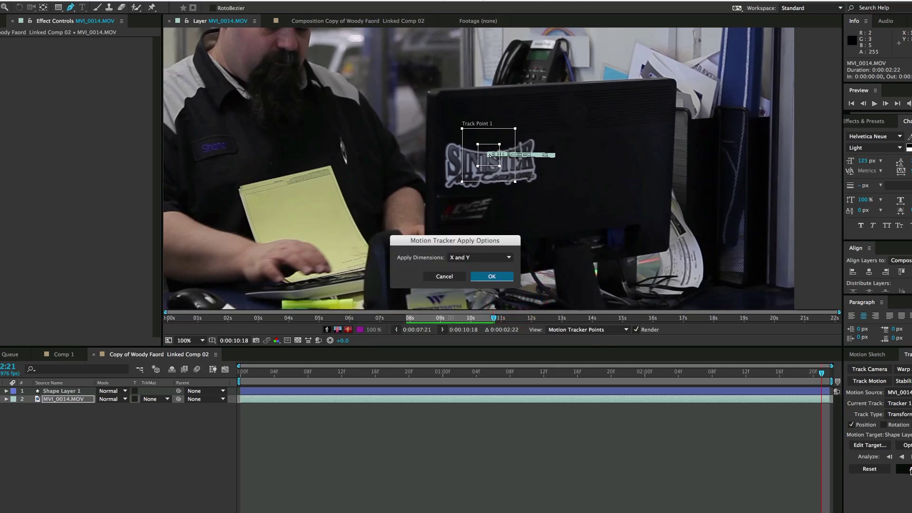
left_click(492, 277)
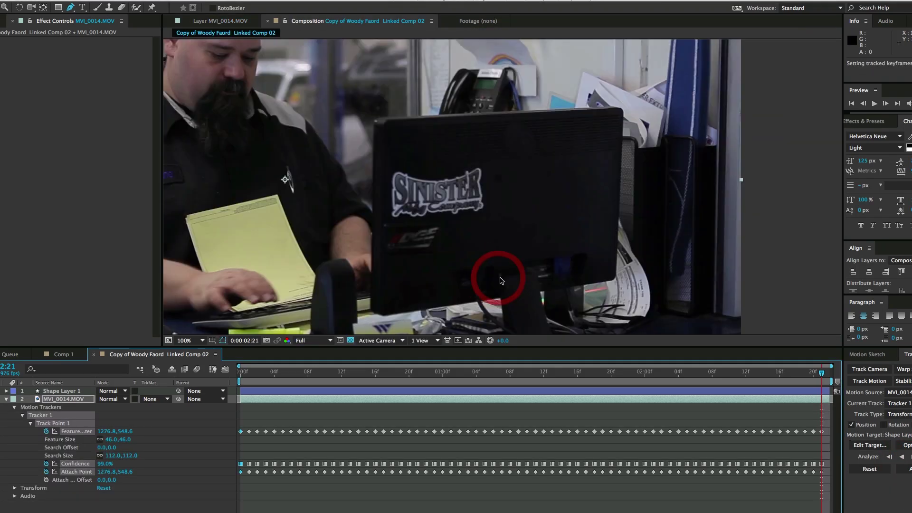
left_click(6, 400)
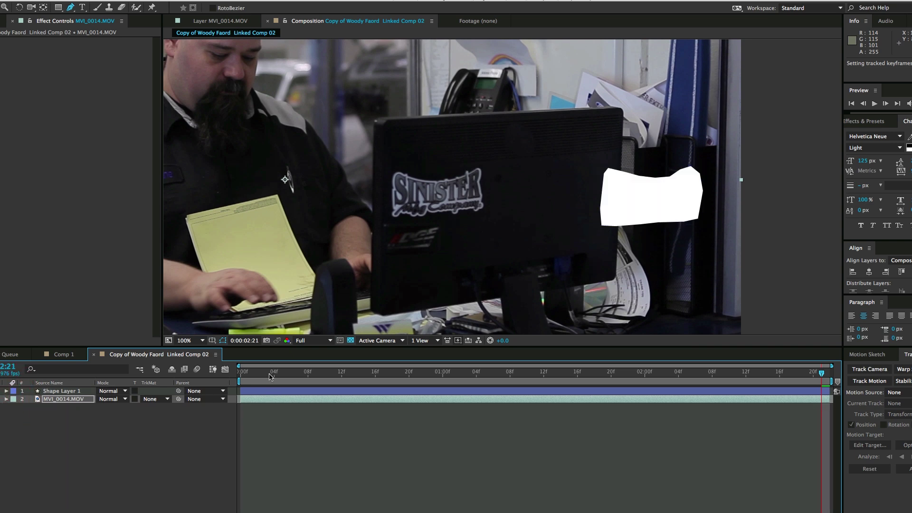
- Preview the clip with the tracked shape, then return to the first frame
key("space")
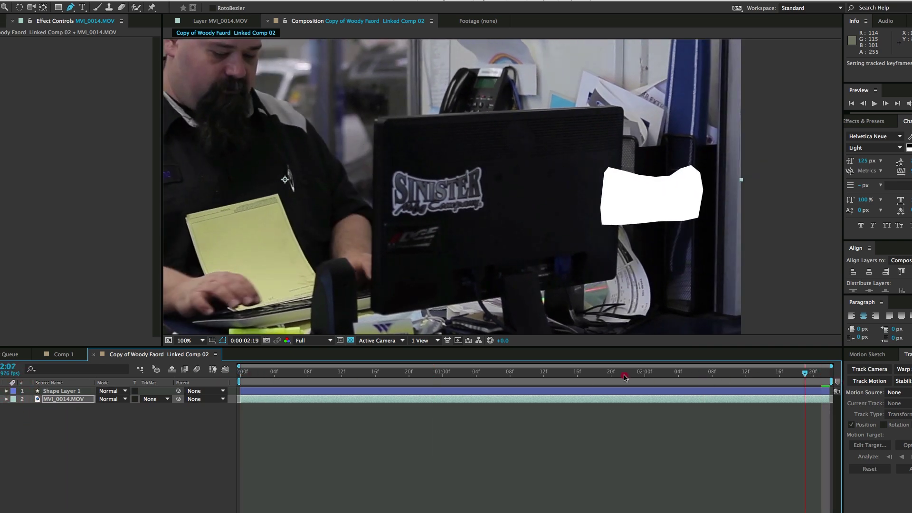
key("space")
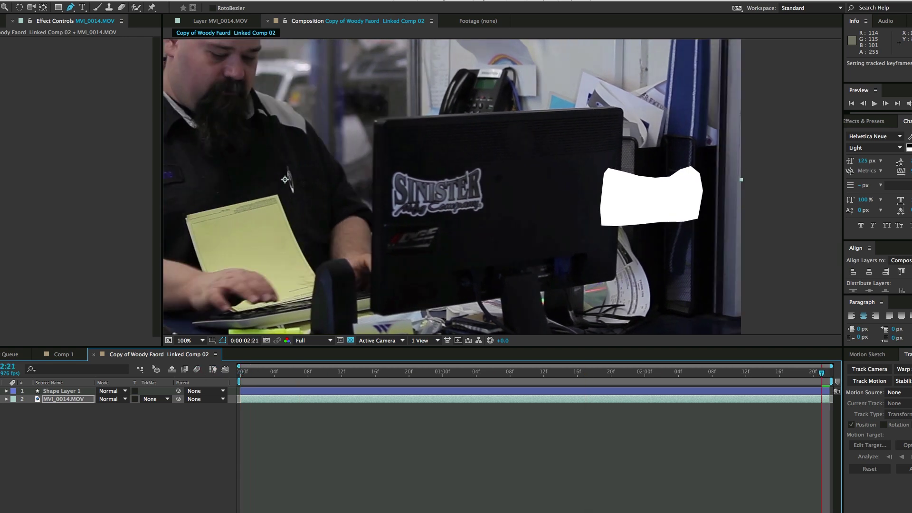
key("Home")
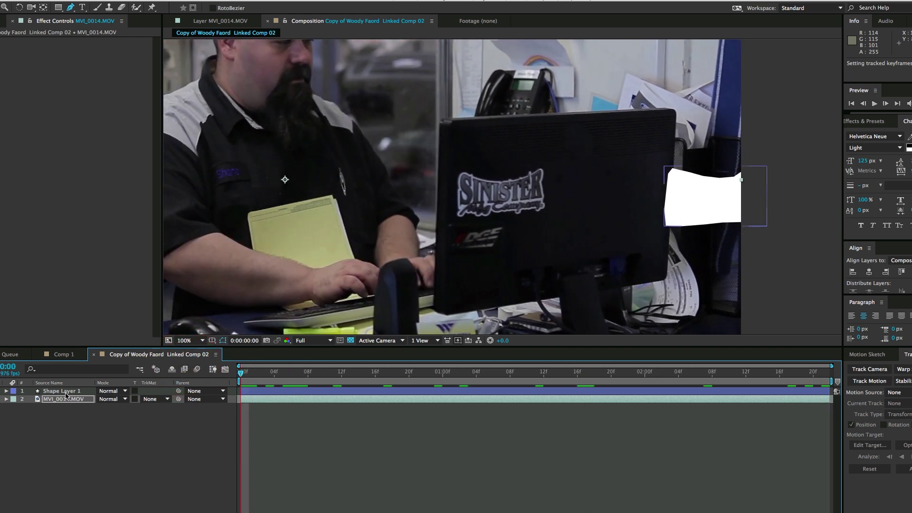
- Set Shape Layer 1's anchor point to about 454, 10 so it covers the sticker, and verify playback
left_click(64, 391)
key("a")
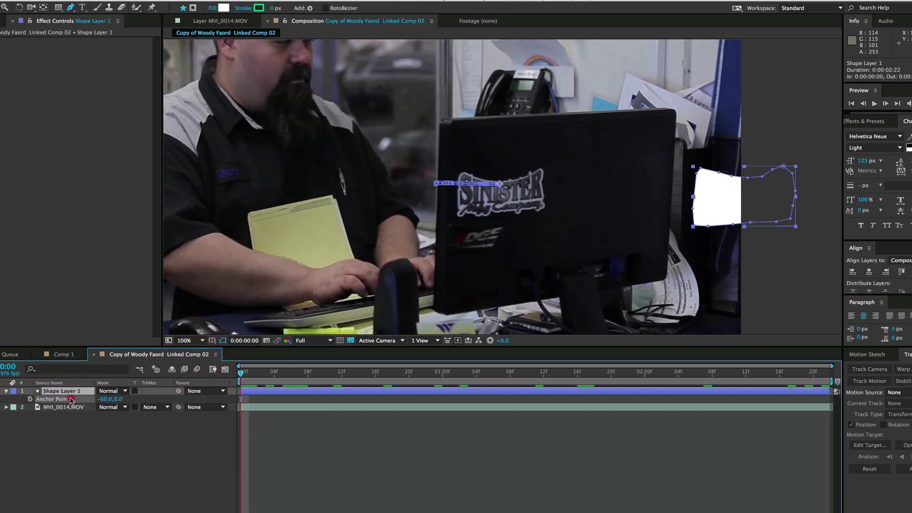
left_click_drag(71, 399, 320, 403)
left_click_drag(119, 399, 126, 402)
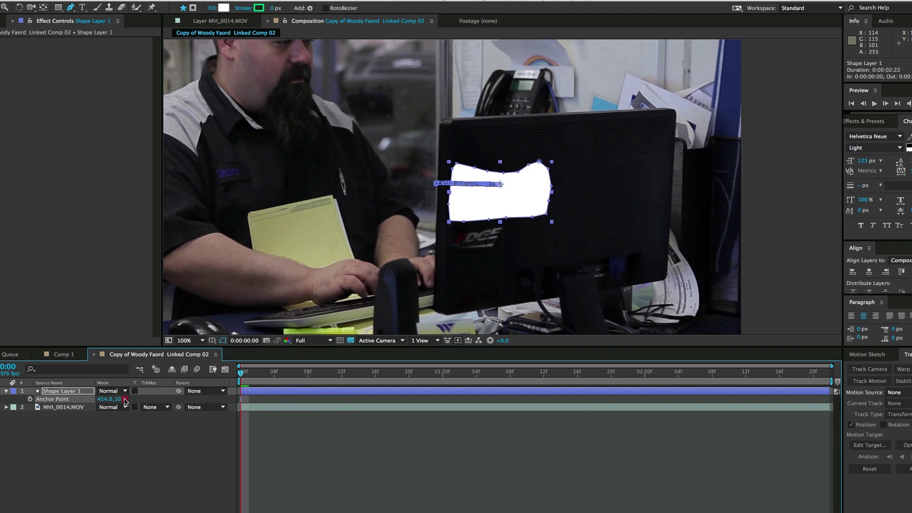
left_click(367, 447)
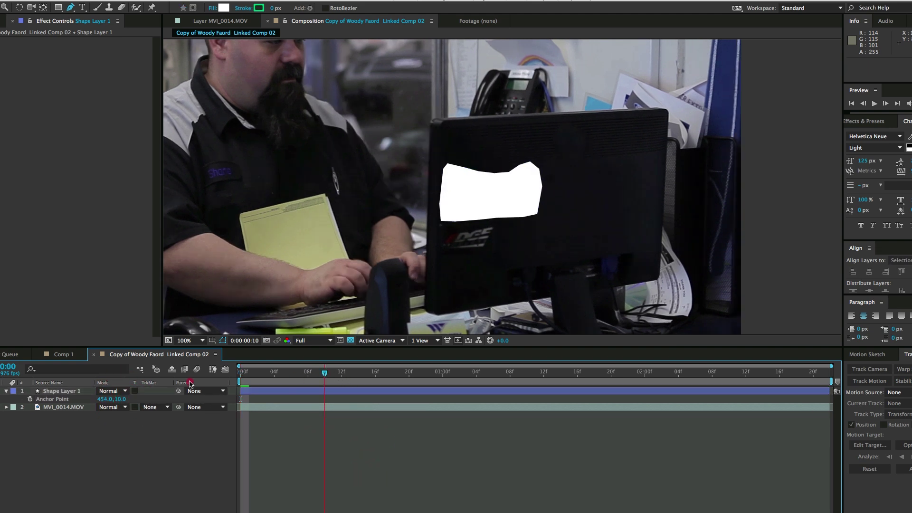
key("space")
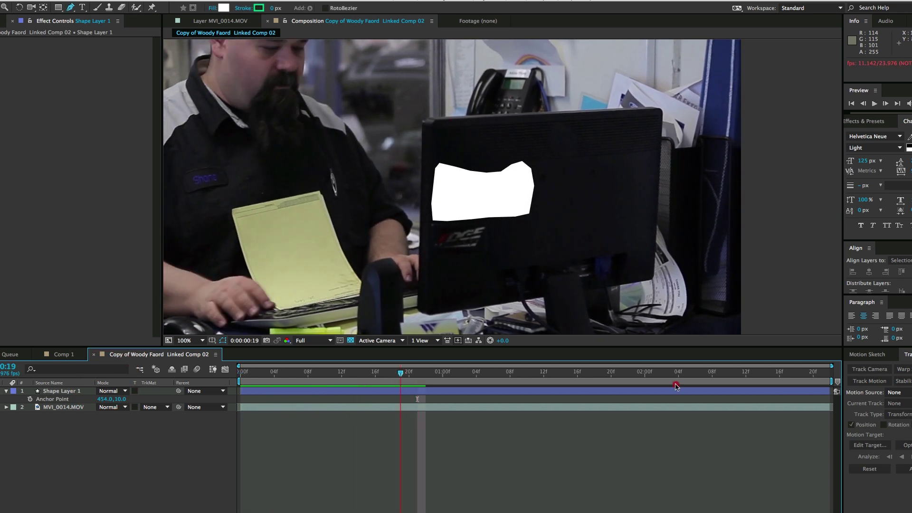
left_click(872, 385)
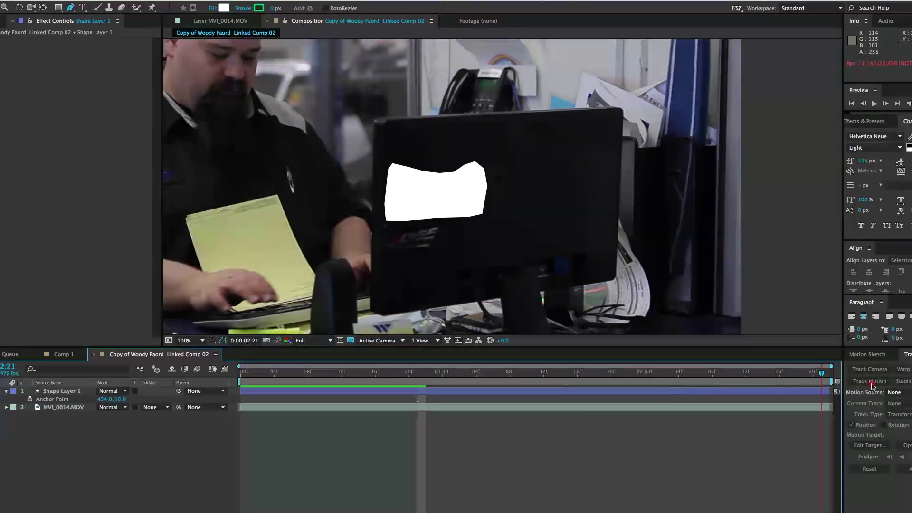
key("Home")
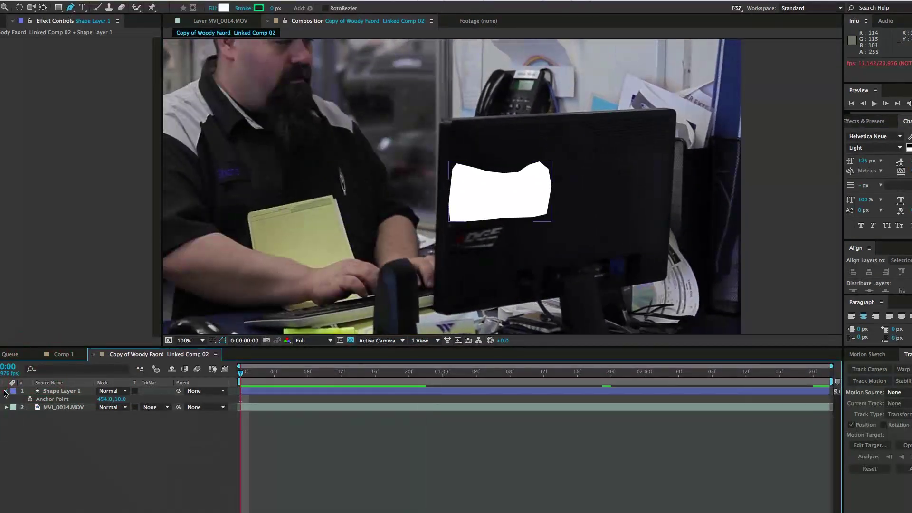
left_click(5, 392)
- Duplicate the MVI_0014.MOV layer with Ctrl+D and shift the copy down and right
left_click(66, 400)
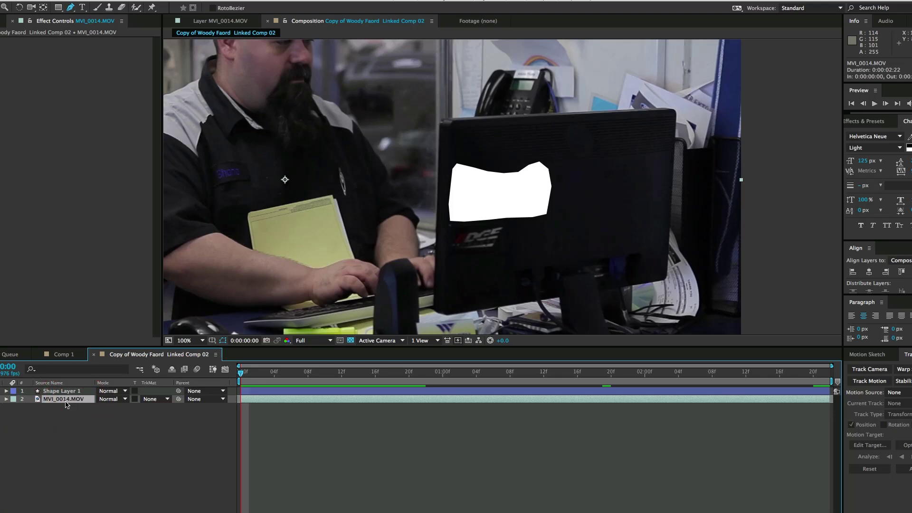
key("ctrl+d")
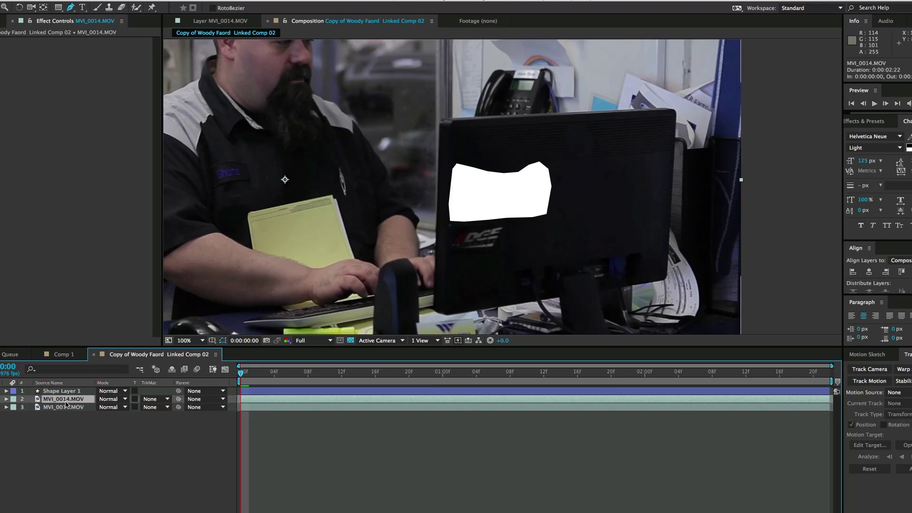
key("v")
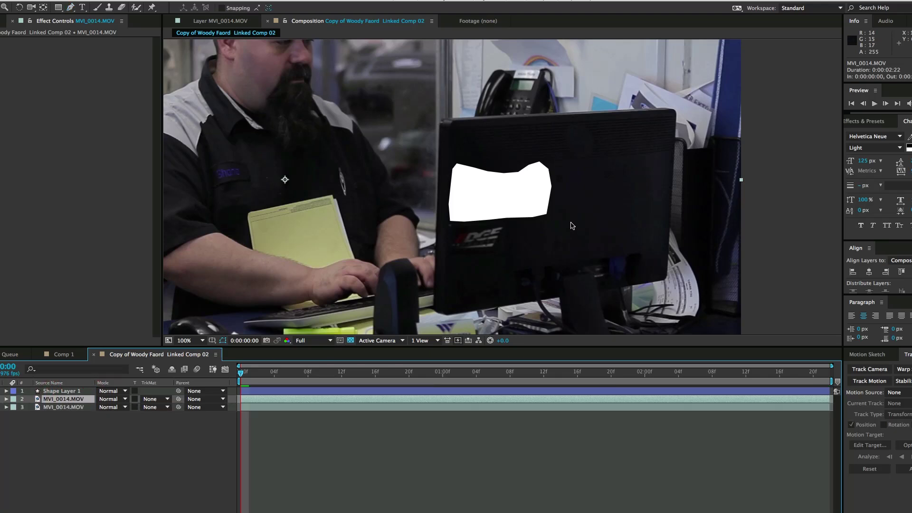
left_click_drag(573, 231, 615, 283)
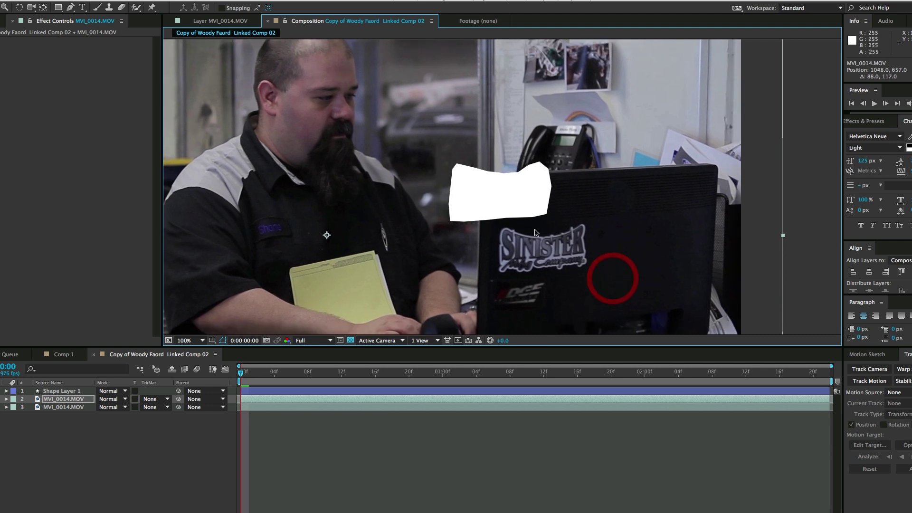
- Set the copy's track matte to Alpha Matte "Shape Layer 1" and adjust its position
left_click(156, 401)
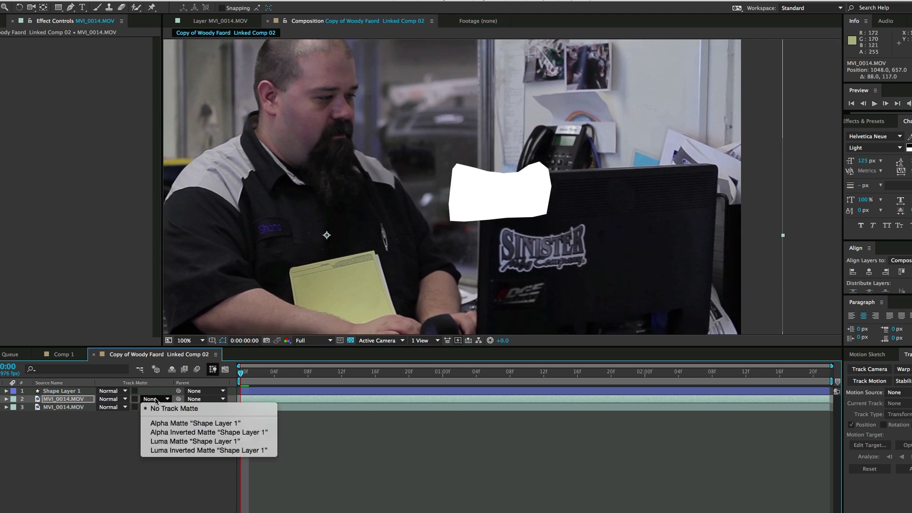
left_click(161, 422)
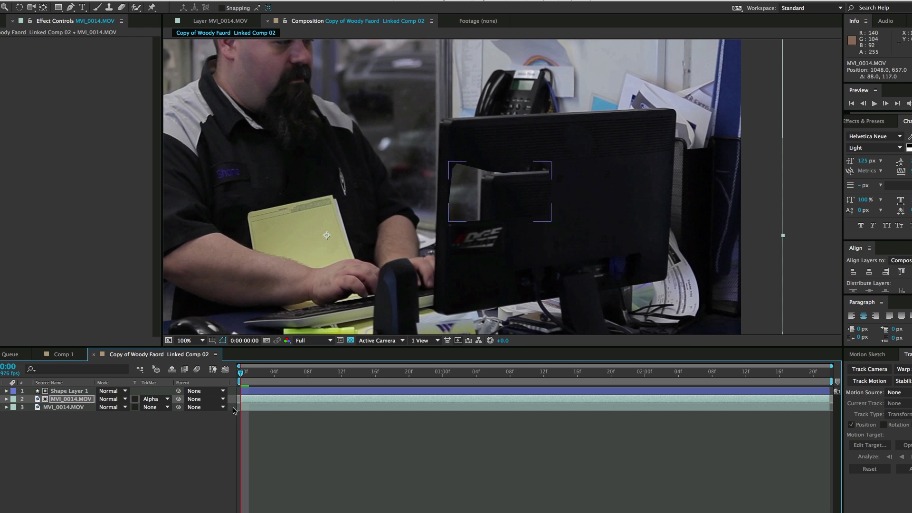
mouse_move(593, 213)
left_mouse_down()
mouse_move(754, 224)
mouse_move(524, 153)
mouse_move(401, 199)
mouse_move(464, 231)
mouse_move(528, 191)
mouse_move(572, 221)
mouse_move(549, 236)
mouse_move(499, 212)
mouse_move(585, 212)
left_mouse_up()
- Scale the patch copy to 169% and slide it so plain monitor surface fills the mask
key("s")
left_click_drag(115, 407, 143, 403)
left_click_drag(550, 205, 458, 218)
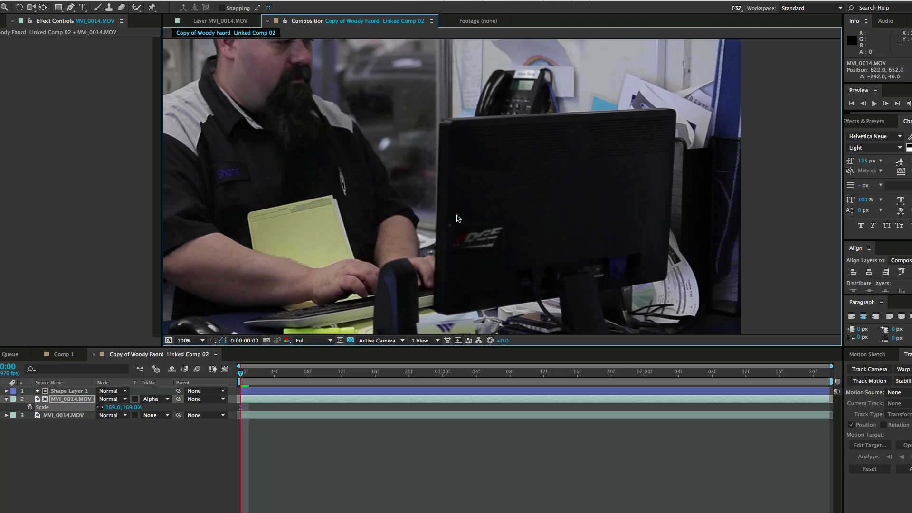
mouse_move(527, 215)
left_mouse_down()
mouse_move(528, 243)
mouse_move(528, 216)
left_mouse_up()
key("ctrl+Up")
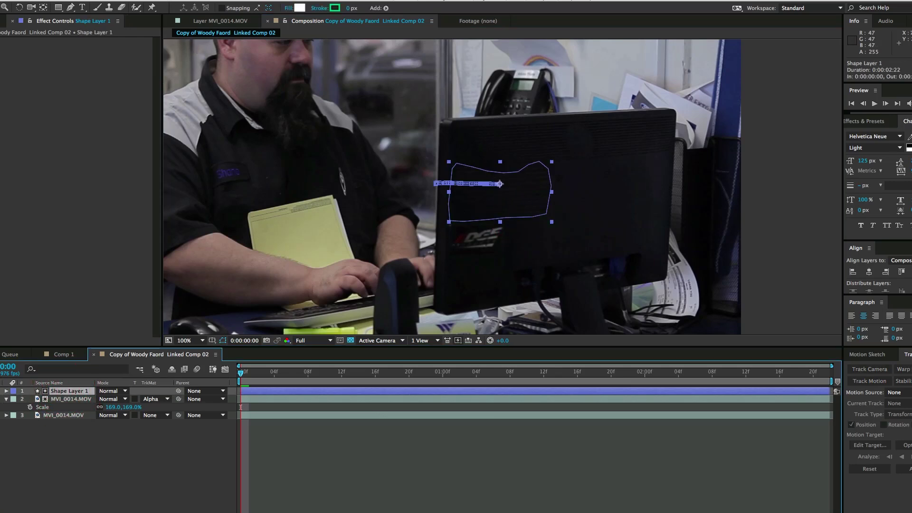
left_click(157, 8)
- Apply Fast Blur to Shape Layer 1 with a blurriness of 13.0
left_click(142, 6)
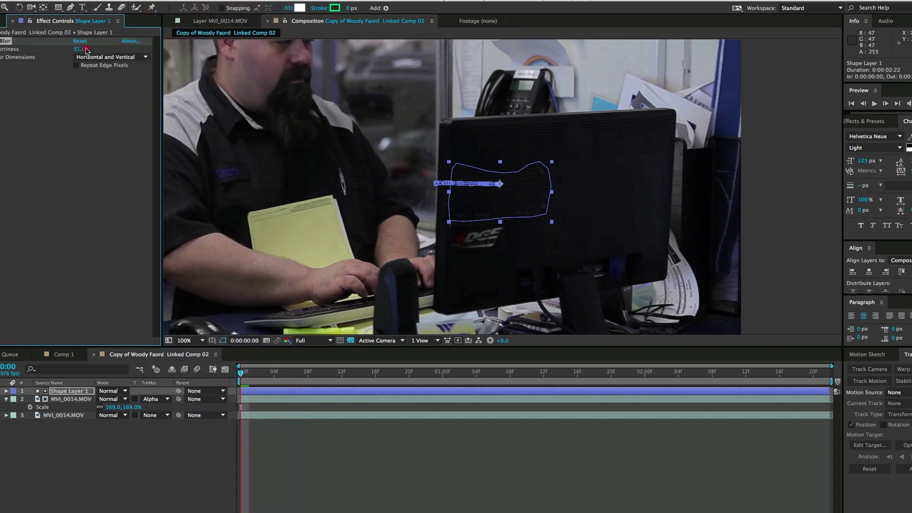
left_click_drag(76, 49, 80, 52)
left_click(342, 440)
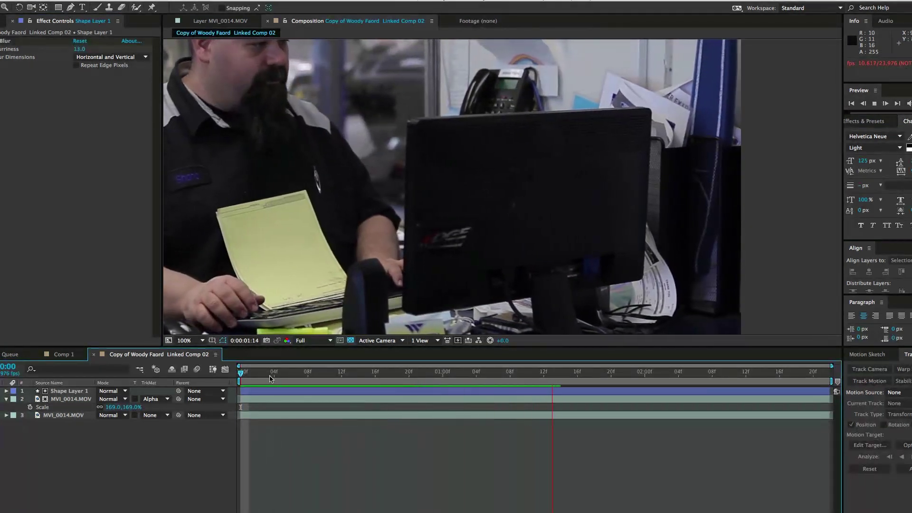
- Stop the preview, save the After Effects project, and switch back to Premiere Pro
key("space")
key("ctrl+s")
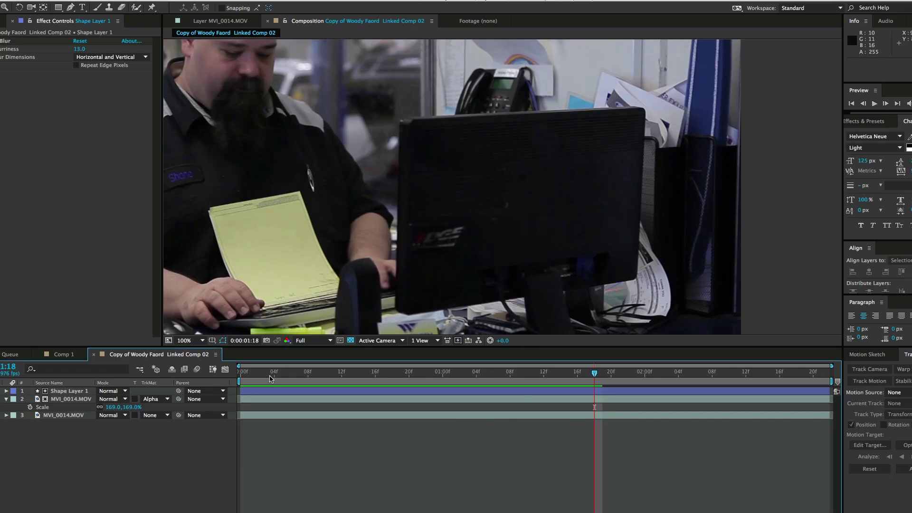
key("super+Tab")
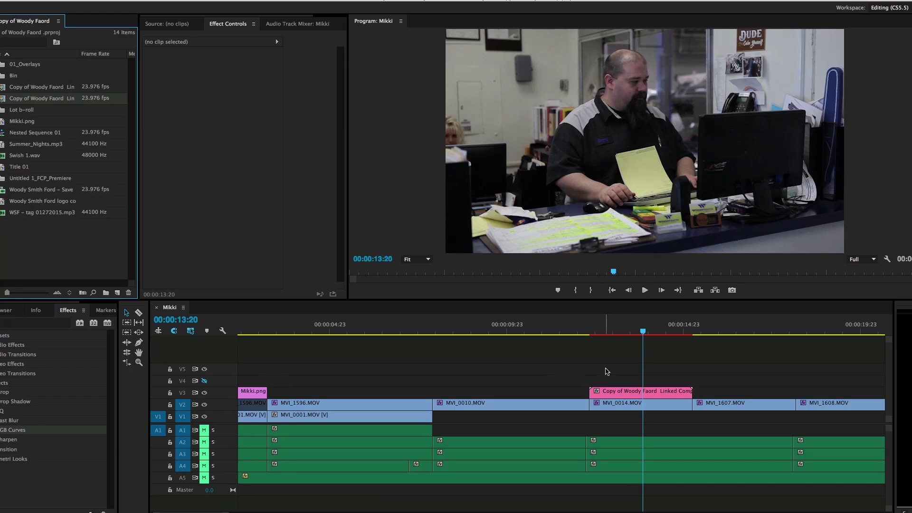
- Copy the RGB Curves grade from MVI_0014.MOV on V2 onto the linked comp clip on V3
left_click(613, 405)
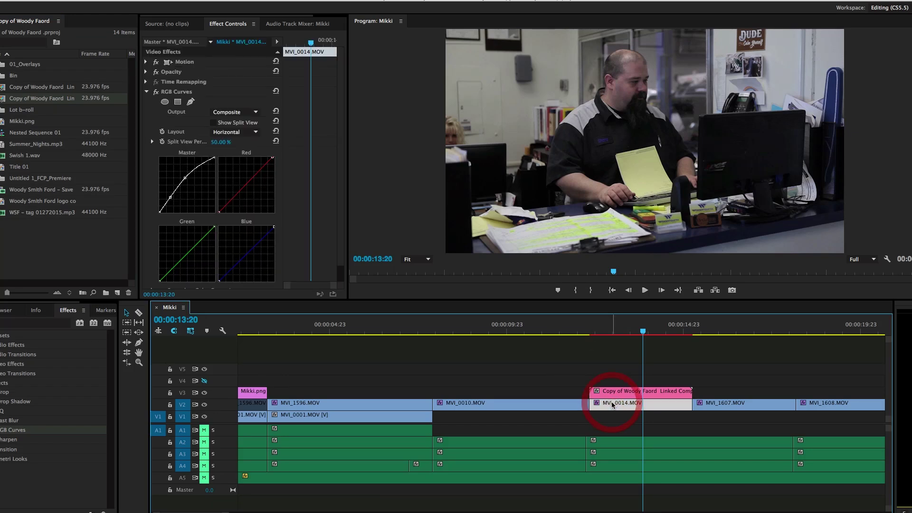
left_click(175, 93)
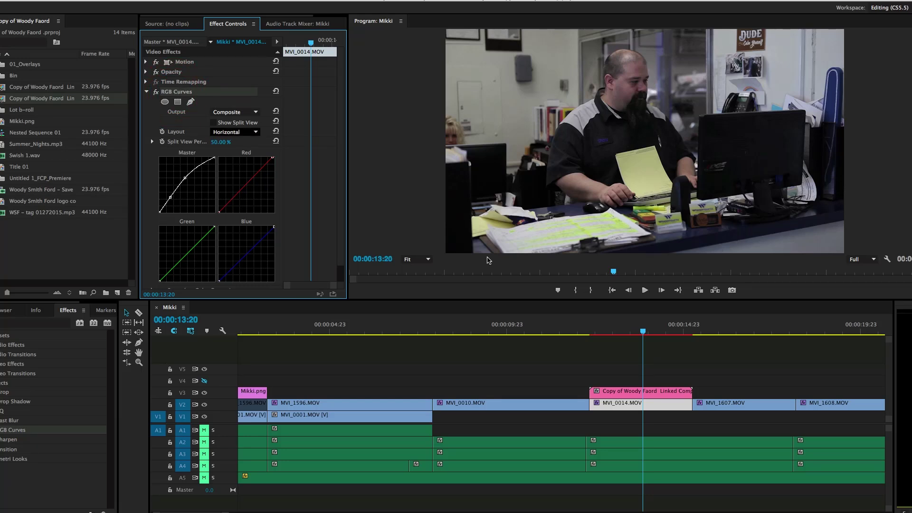
left_click(620, 390)
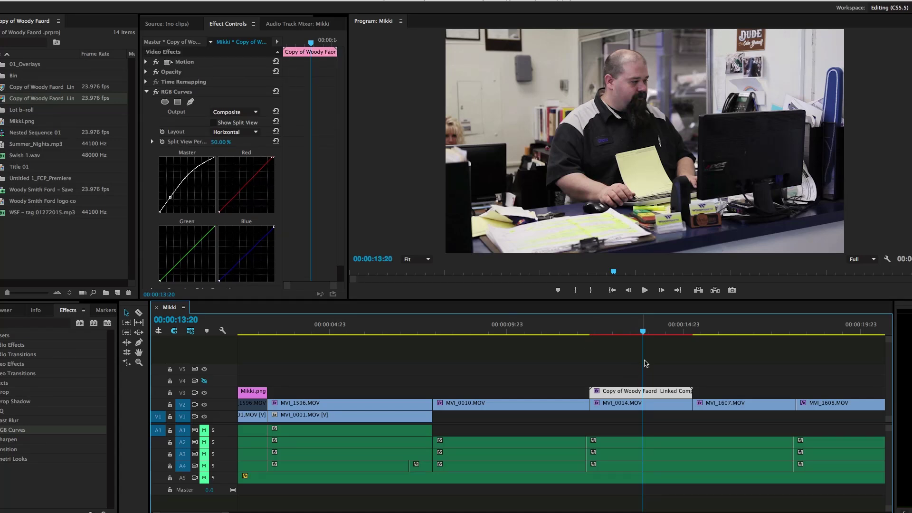
- Play back the patched, graded section of the Mikki sequence, returning to 13:09
left_click(646, 363)
left_click(574, 328)
key("space")
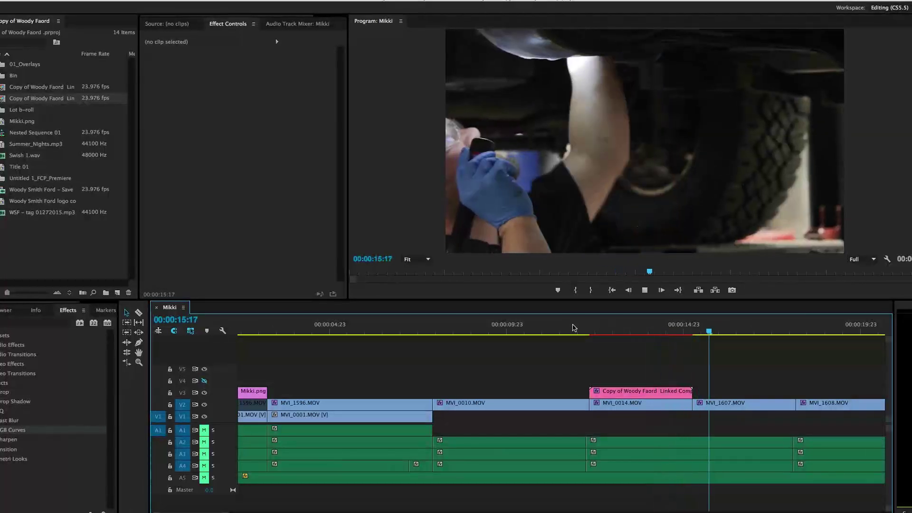
left_click_drag(638, 331, 627, 327)
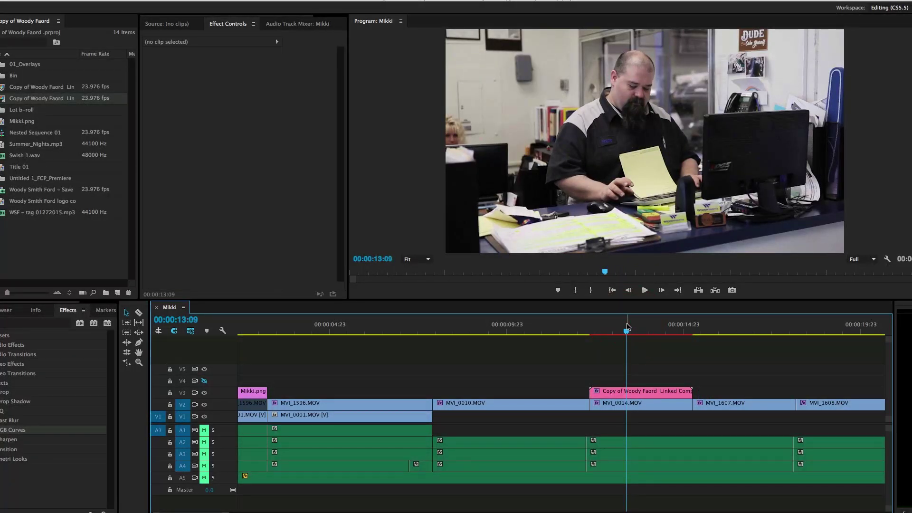